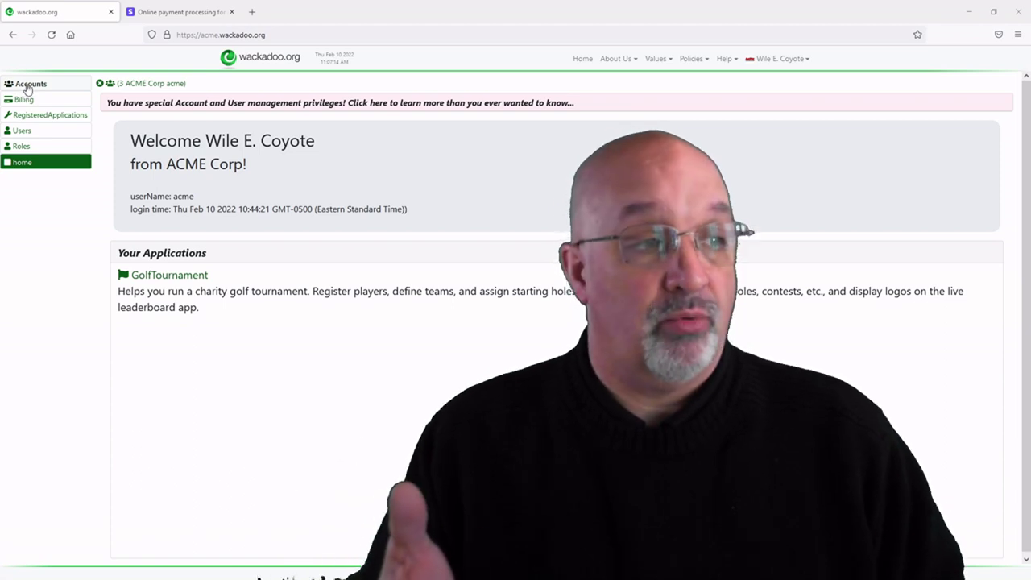
click(27, 86)
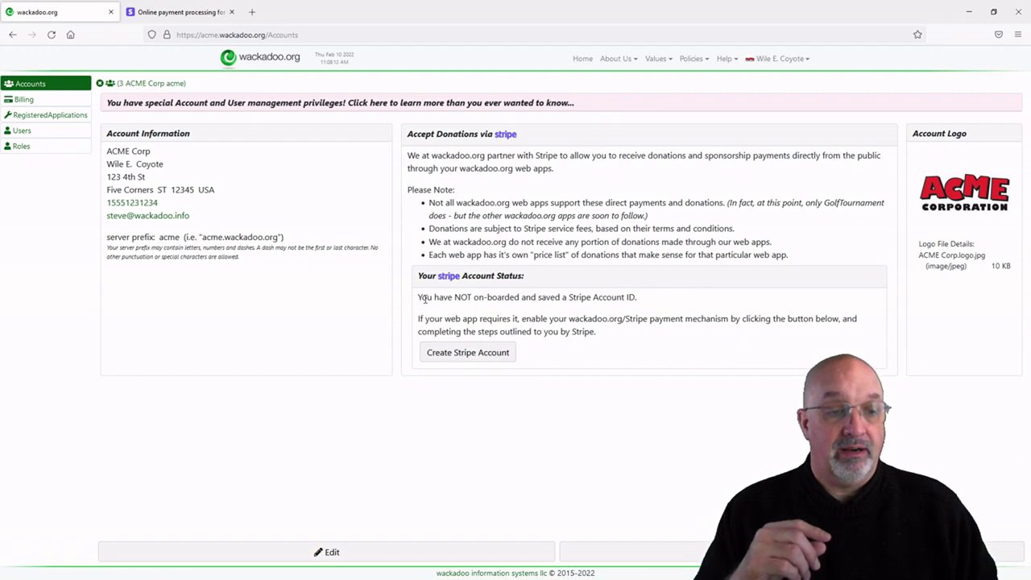
drag(424, 299, 680, 302)
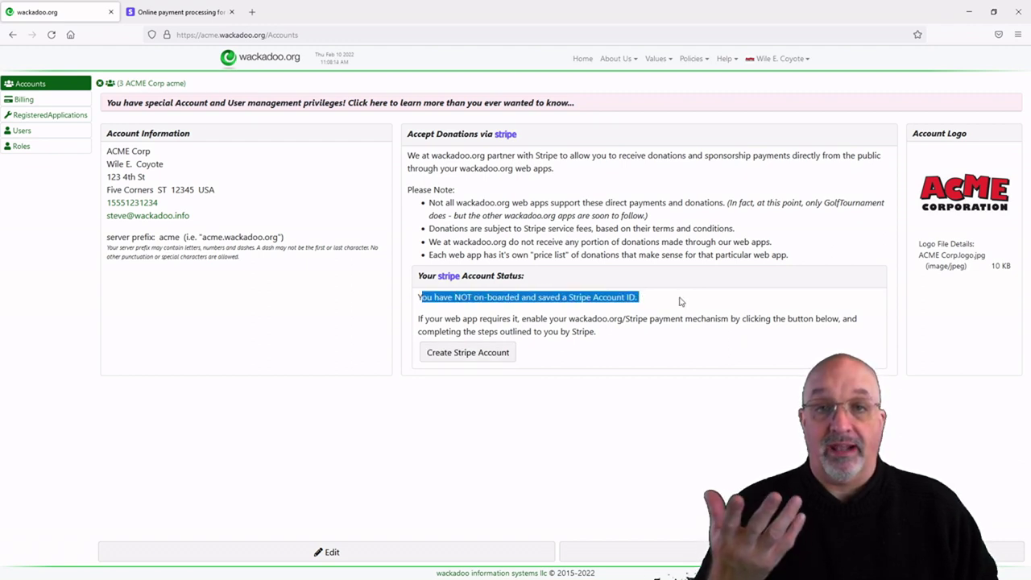
drag(435, 320, 675, 333)
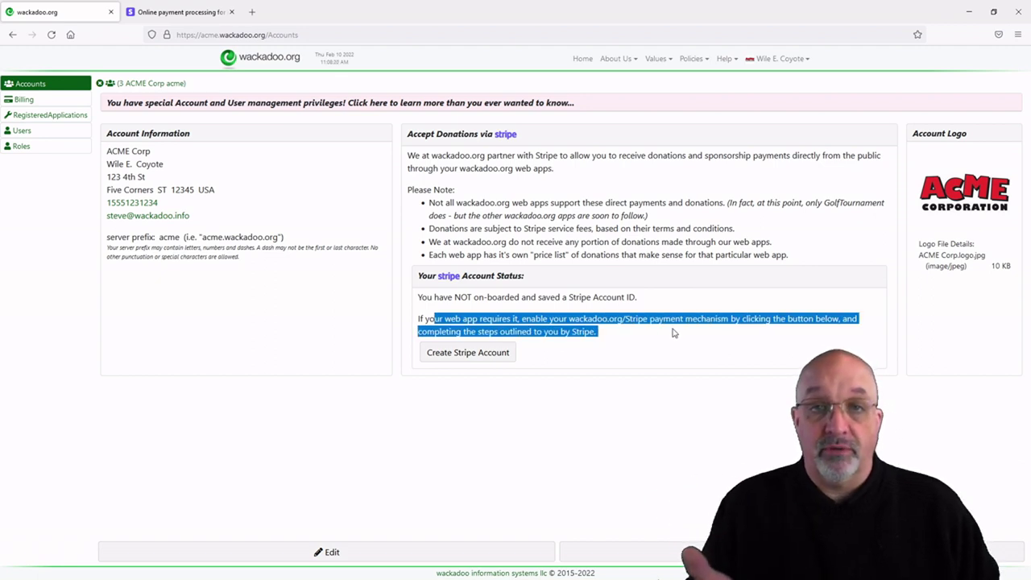
click(649, 348)
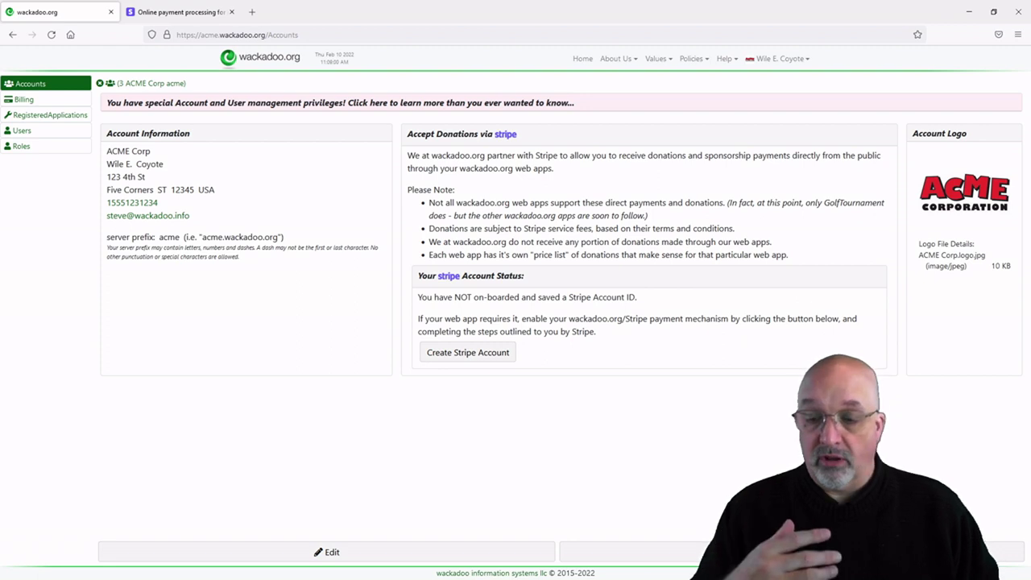
key(alt+Tab)
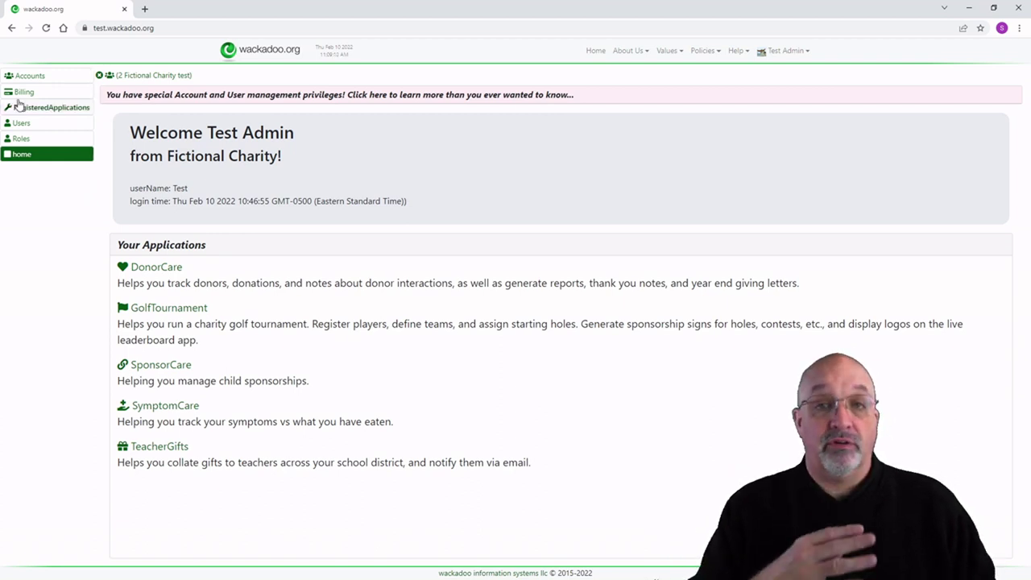
Step: Open the Fictional Charity account and highlight its on-boarded, ready-to-receive-payments Stripe status lines
click(28, 76)
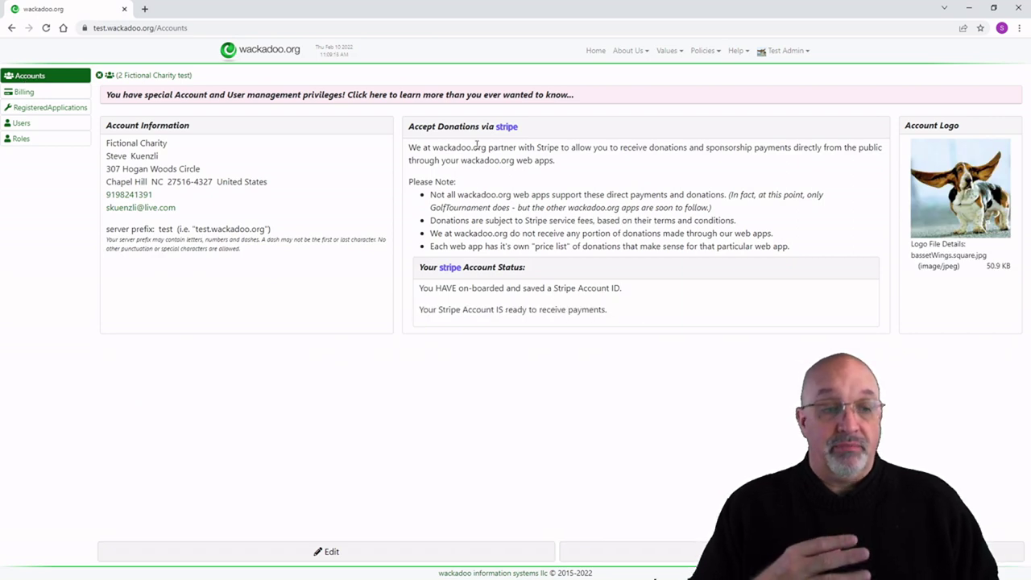
drag(420, 287, 634, 289)
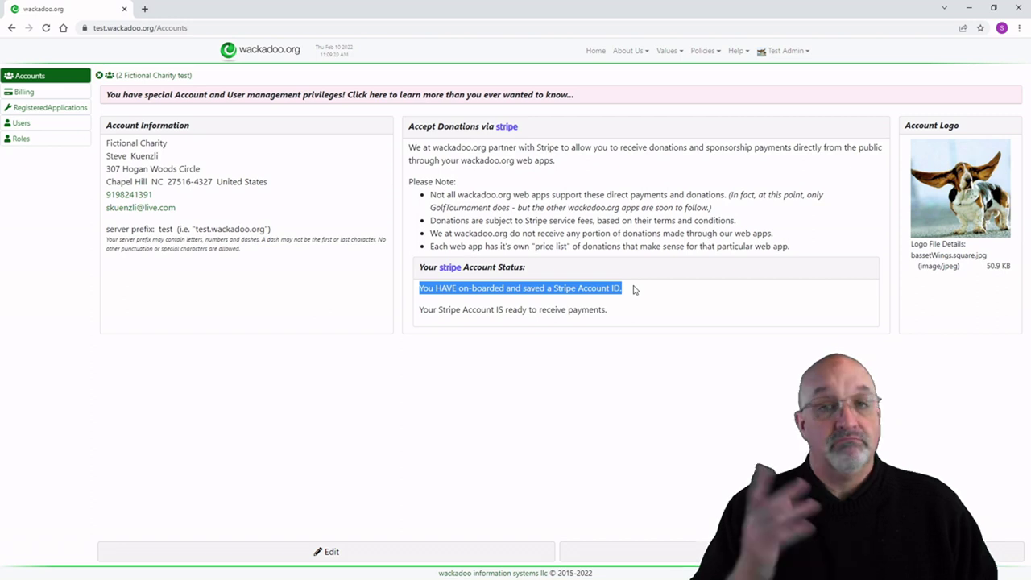
click(420, 309)
drag(420, 308, 617, 315)
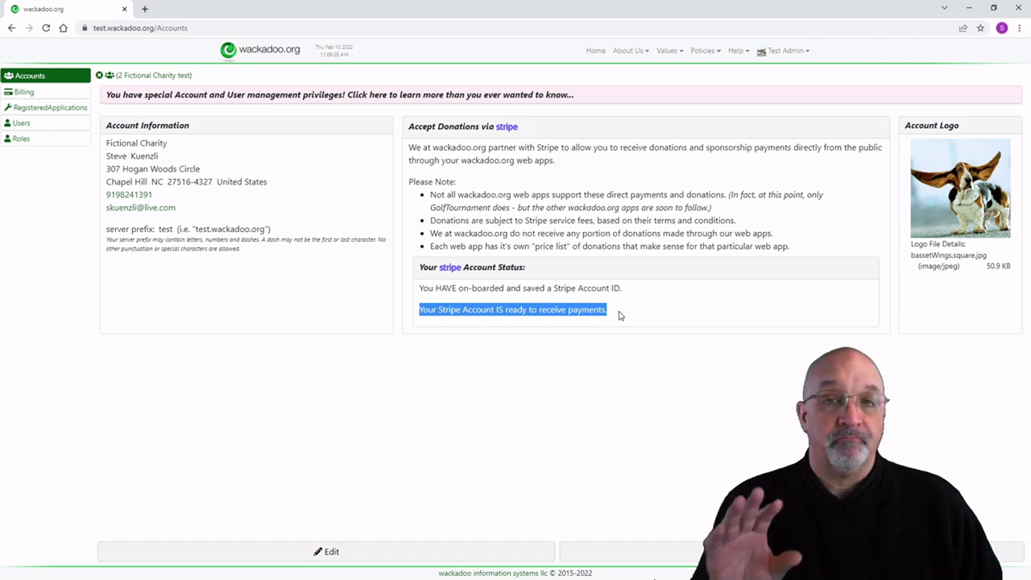
click(666, 305)
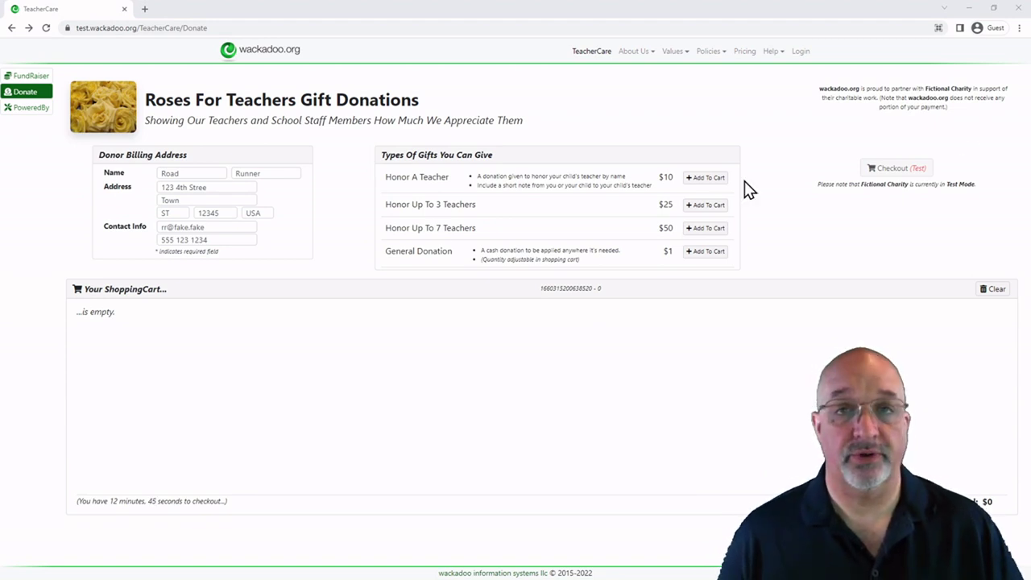
Step: Briefly highlight the 'Roses For Teachers' page title, then clear the highlight
drag(148, 100, 295, 106)
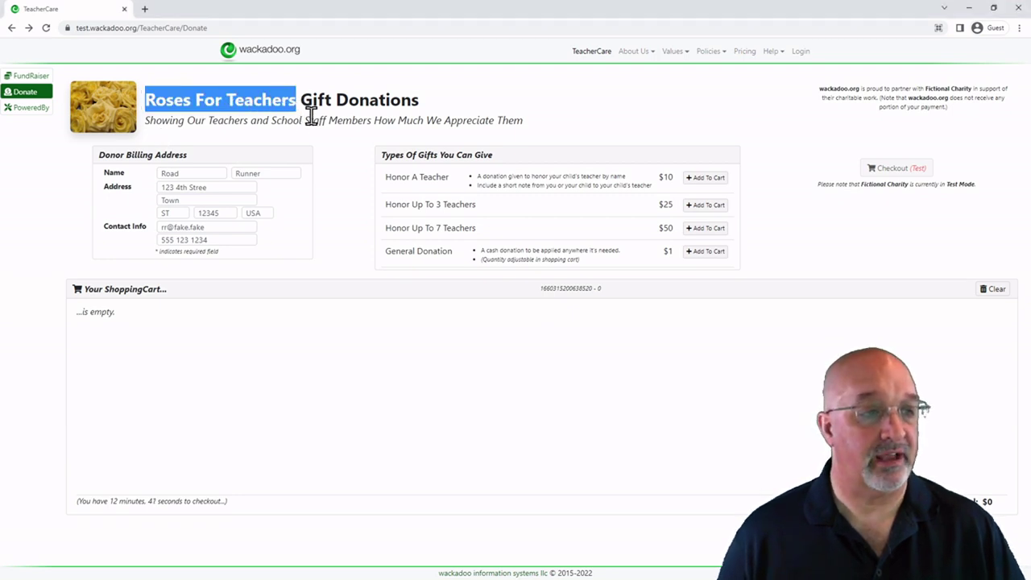
click(310, 117)
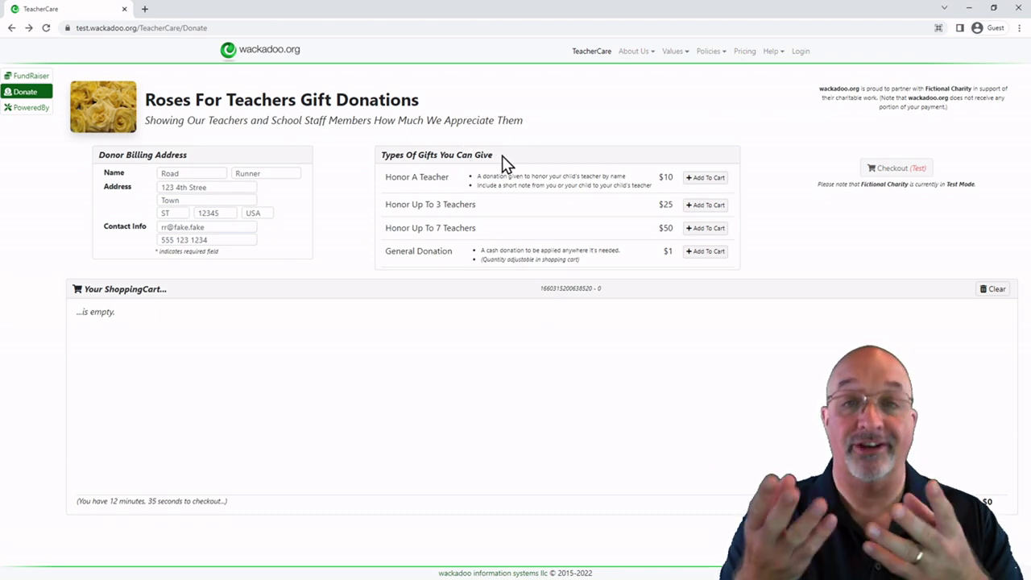
Step: Add a $10 Honor A Teacher gift for a Second Street Elementary teacher, from the child
click(695, 180)
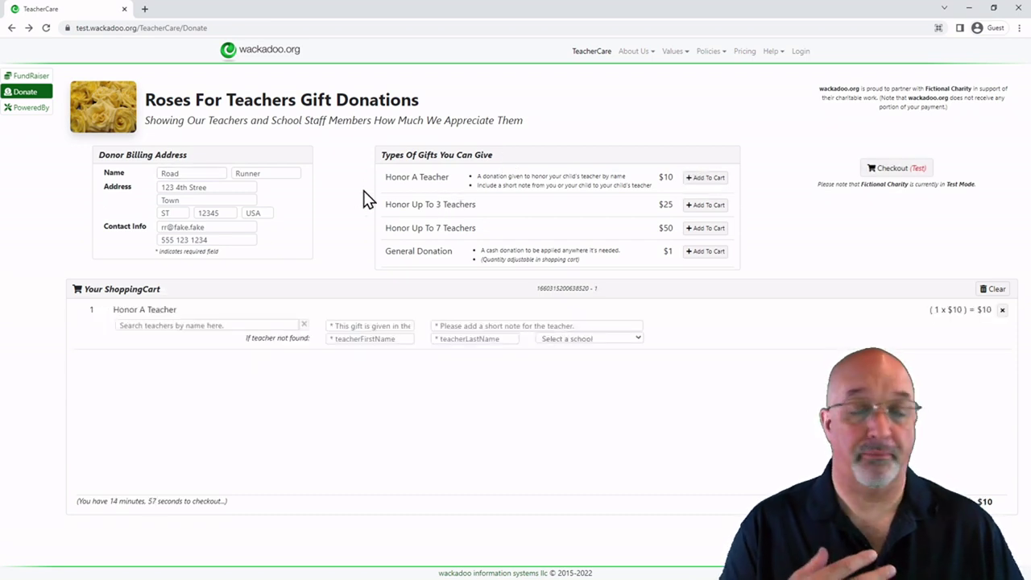
click(218, 324)
text(aa)
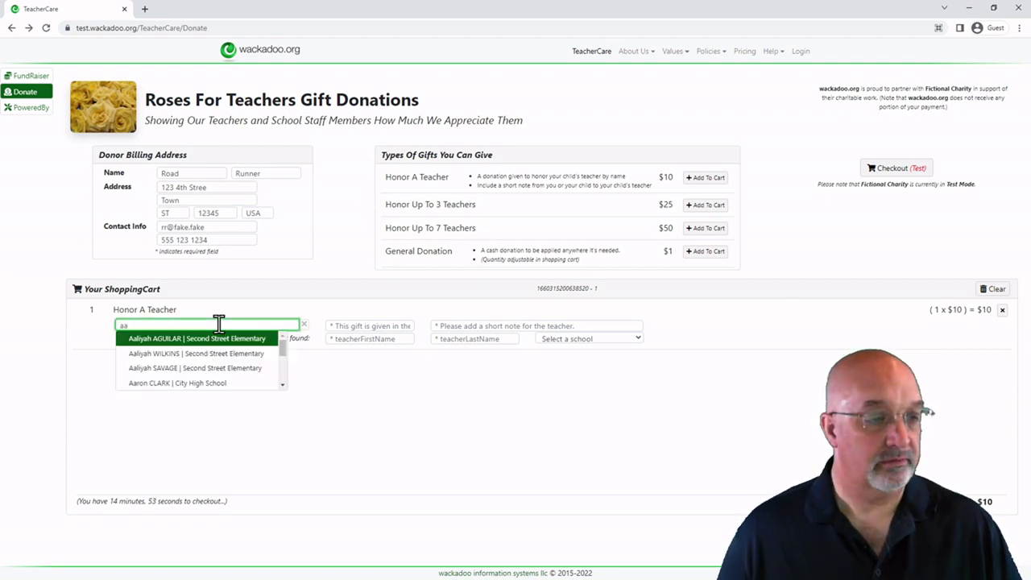
click(242, 342)
click(388, 323)
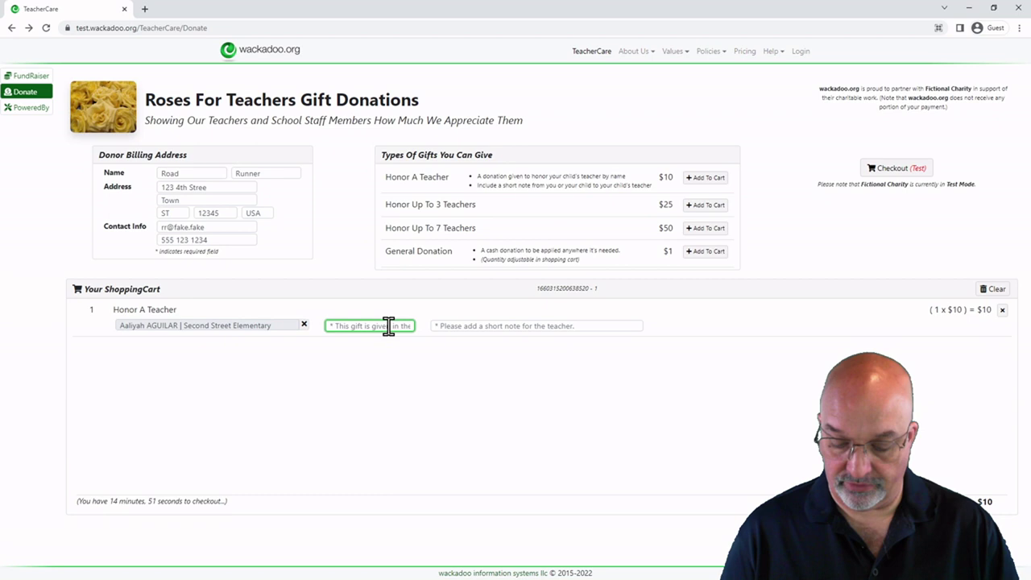
text(Little Jimmy)
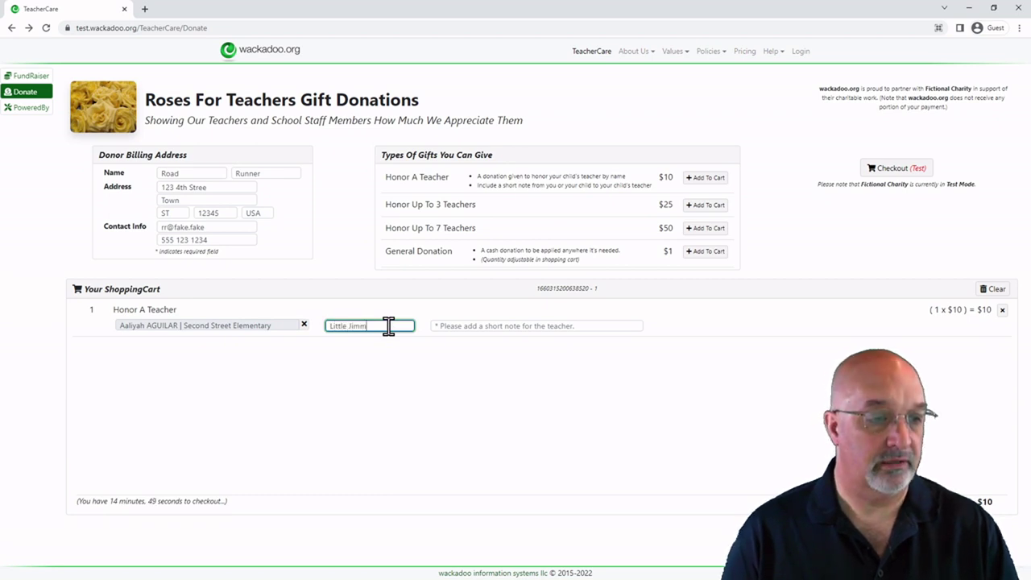
Step: Write a note that the child 'just loves math now. THANK YOU!' and try checking out
key(Tab)
text(L)
key(BackSpace)
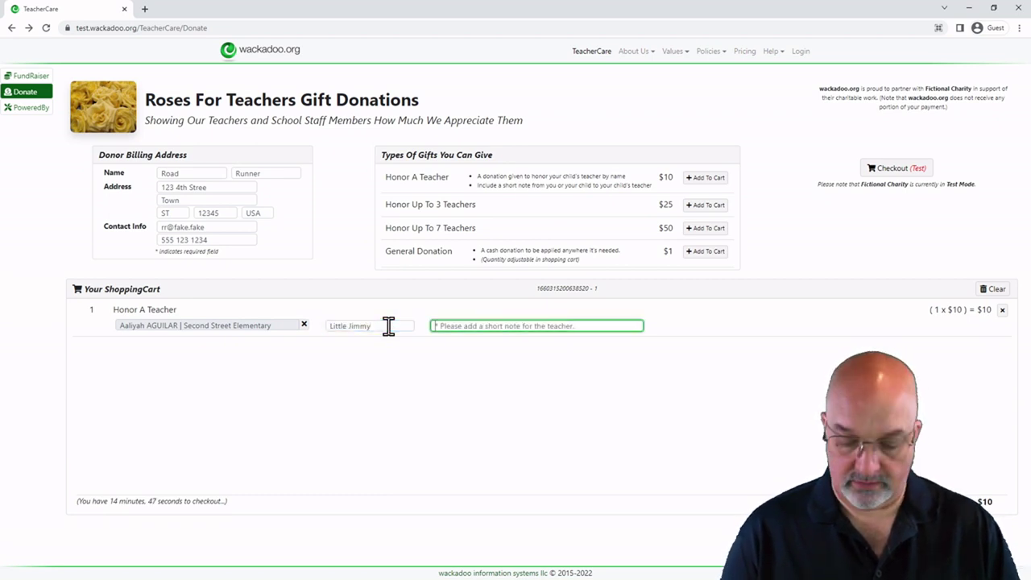
text(Jimmy go)
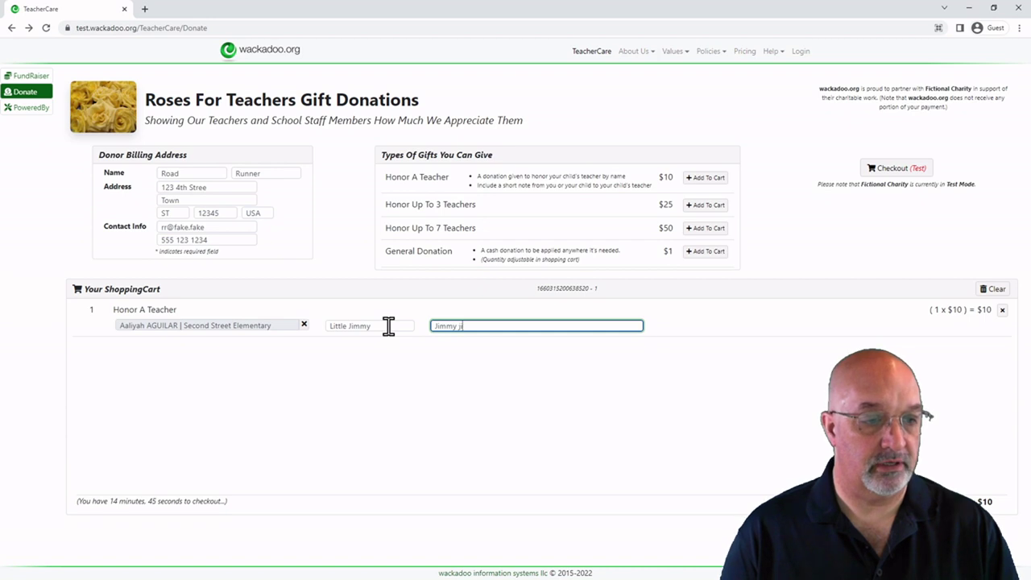
key(BackSpace)
key(BackSpace)
text(just)
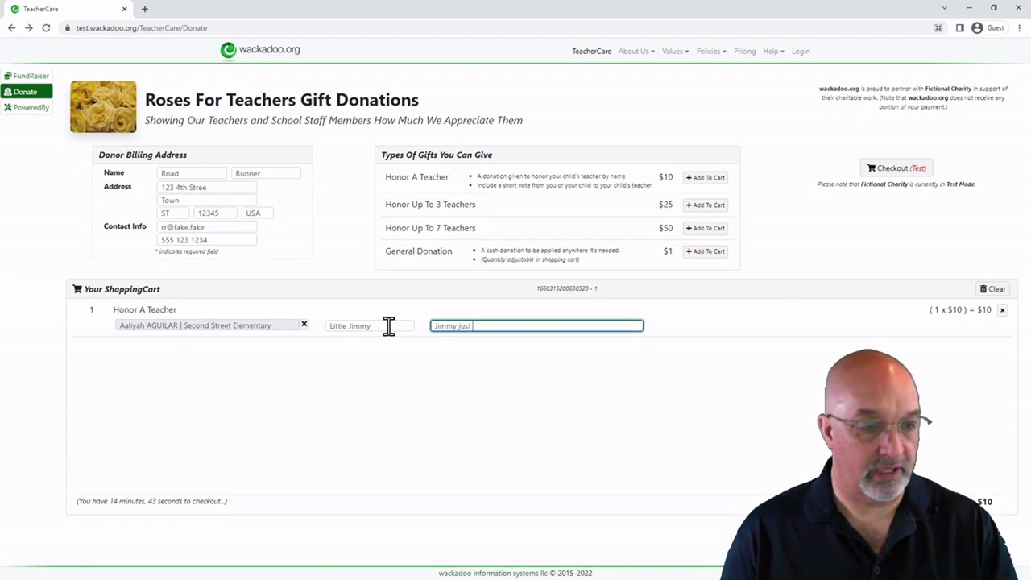
text( loves m)
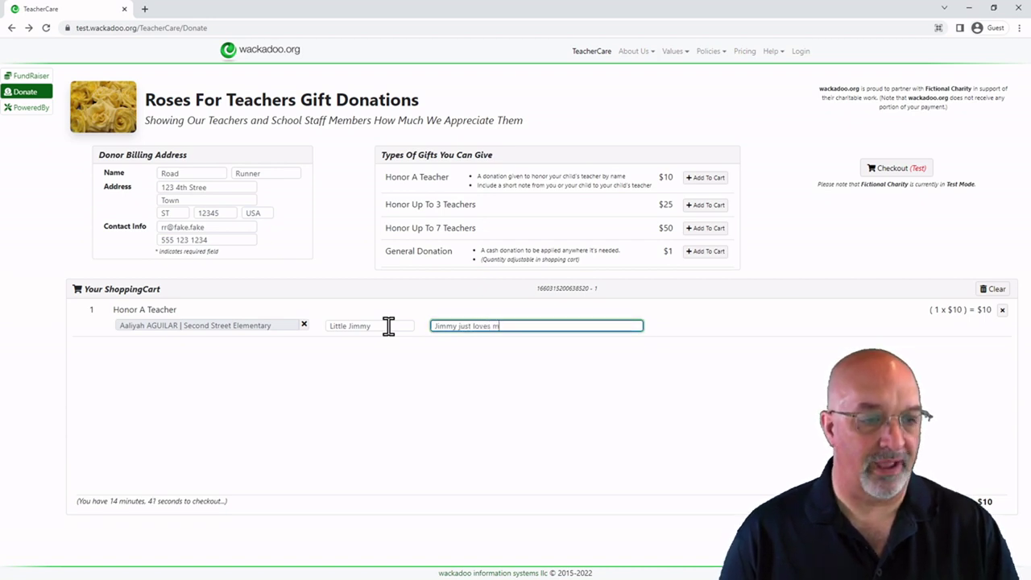
text(ath now. TH)
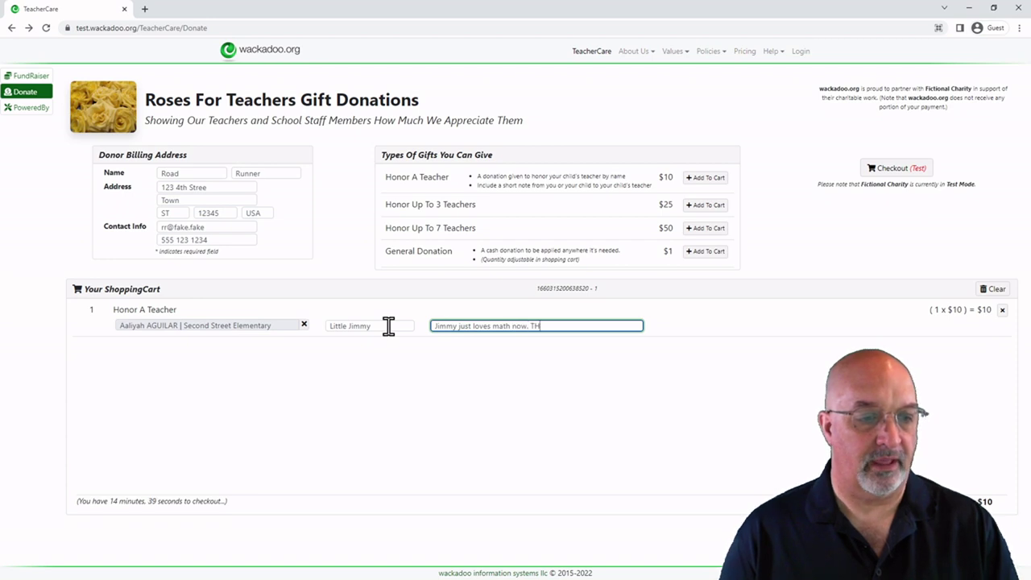
text(ANK YOU!)
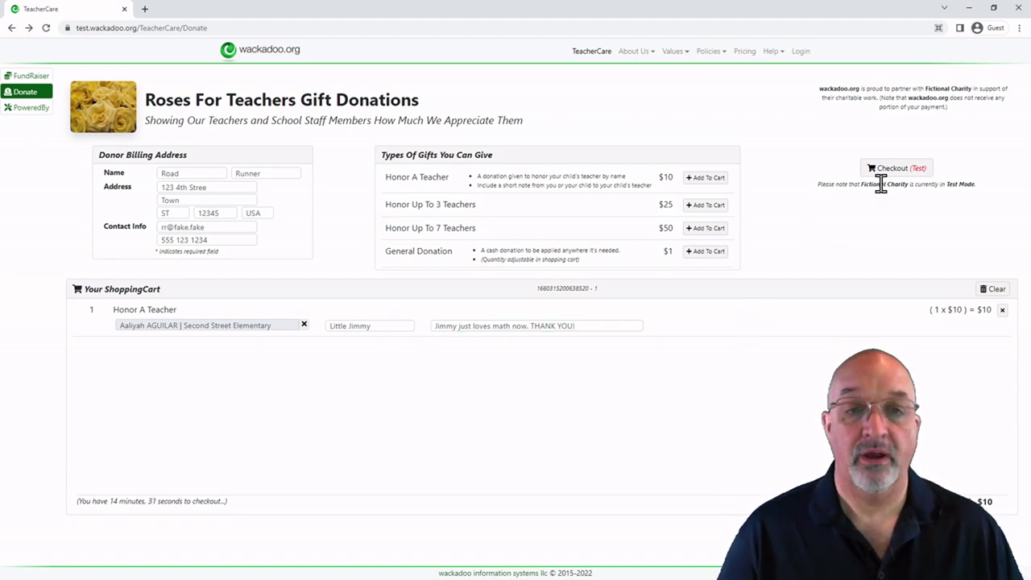
click(908, 166)
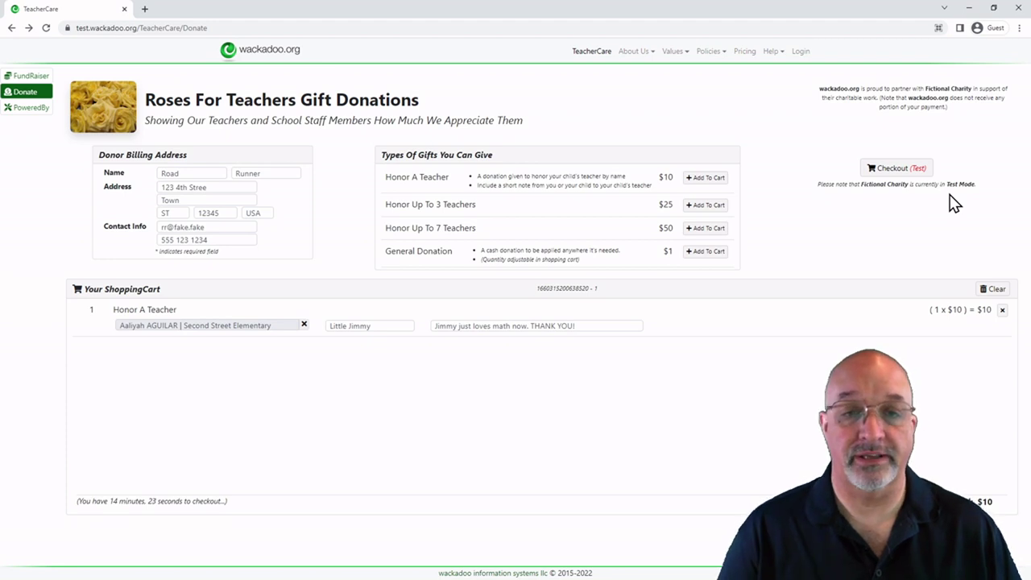
click(904, 177)
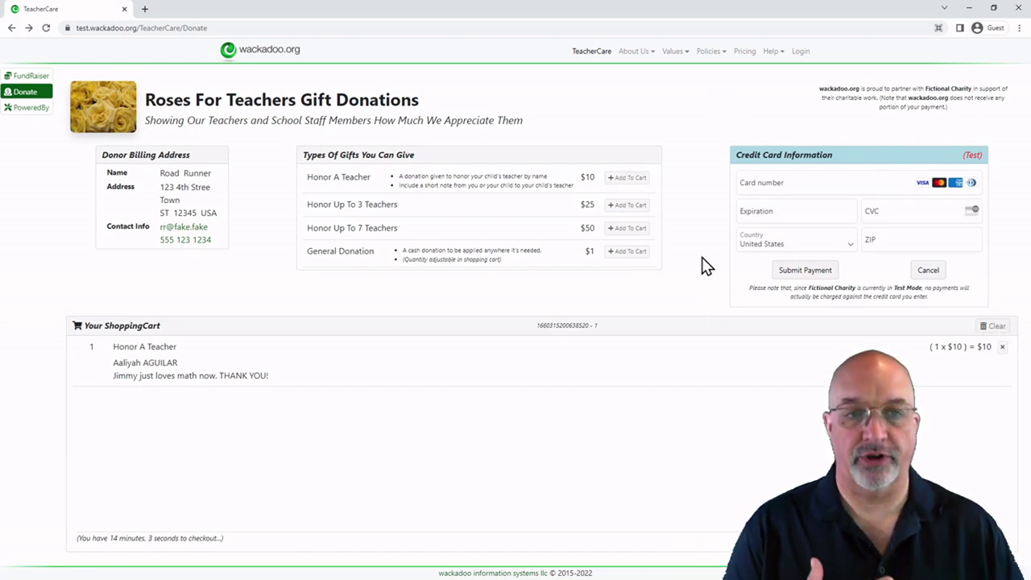
click(769, 186)
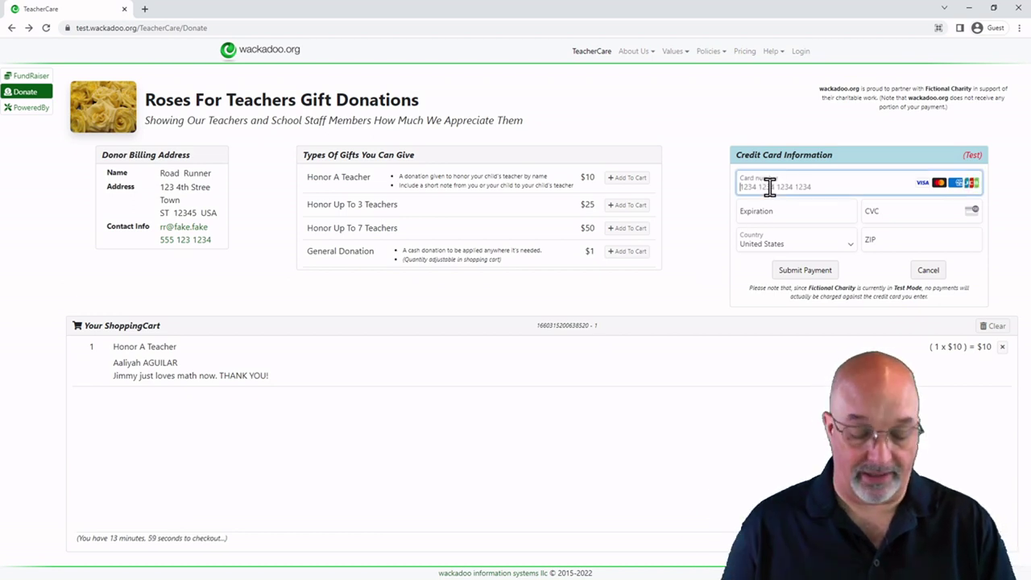
text(4242424242424)
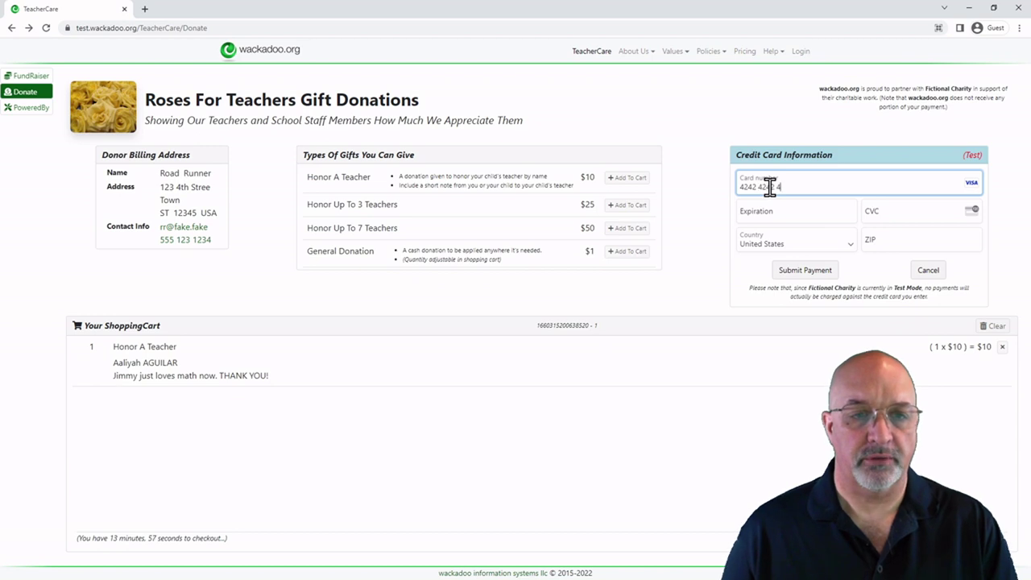
key(BackSpace)
key(BackSpace)
key(BackSpace)
text(424242)
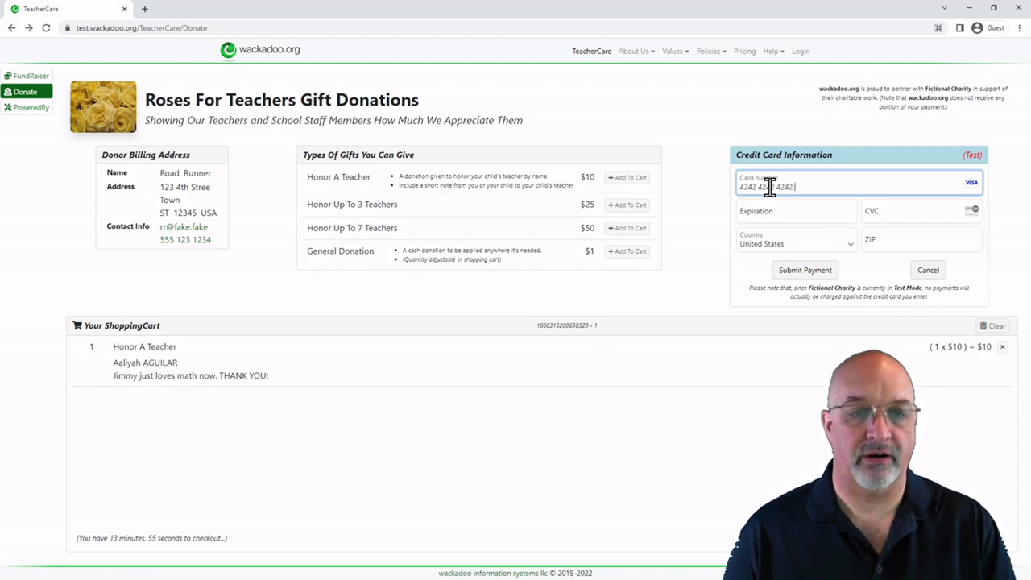
key(Tab)
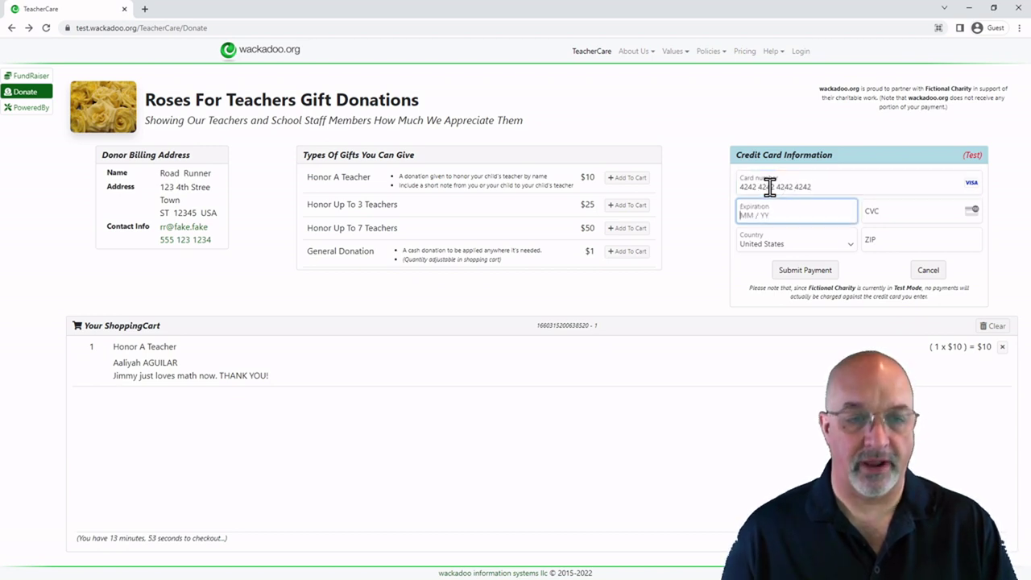
text(0123)
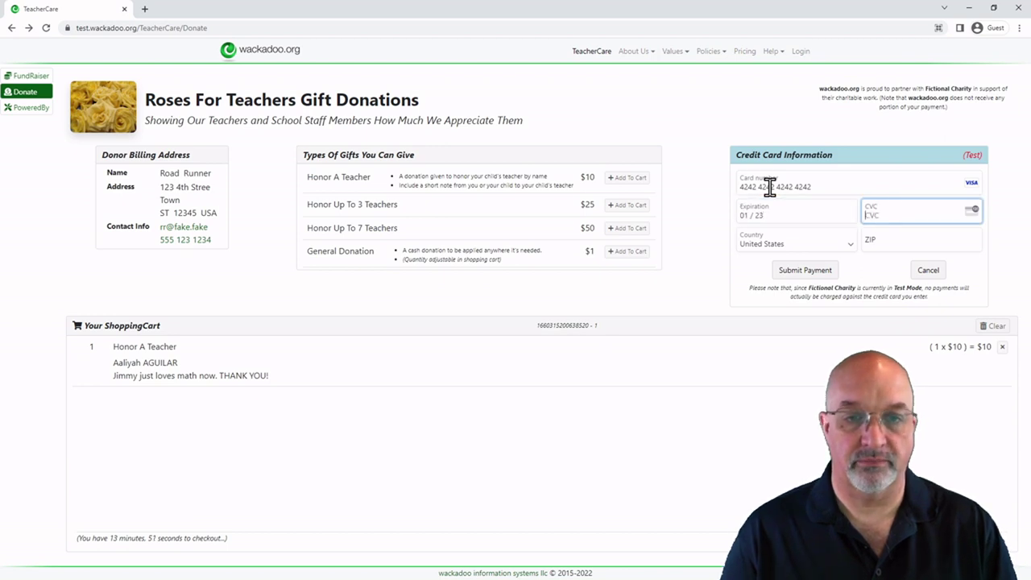
text(123)
key(Tab)
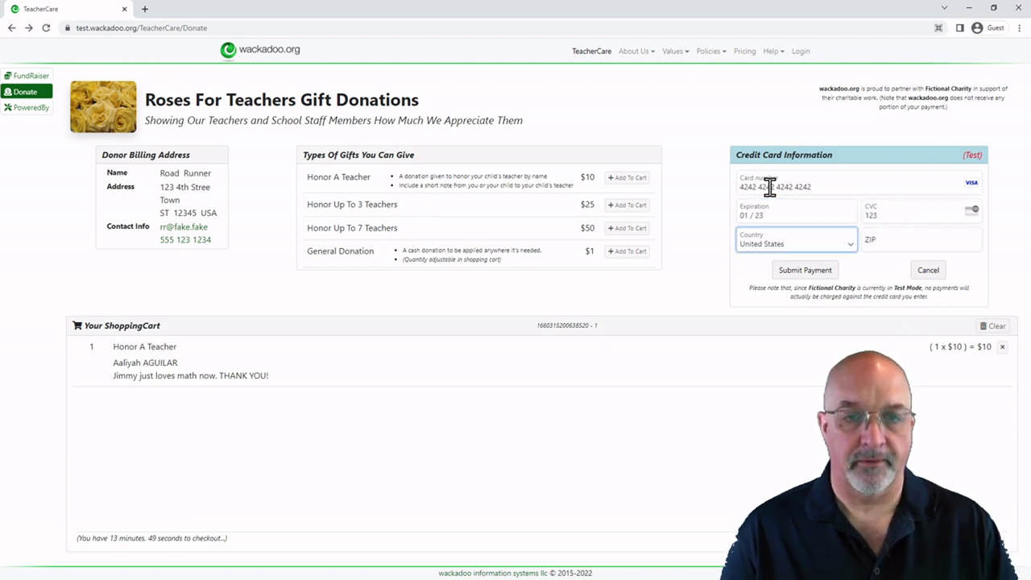
key(Tab)
text(90210)
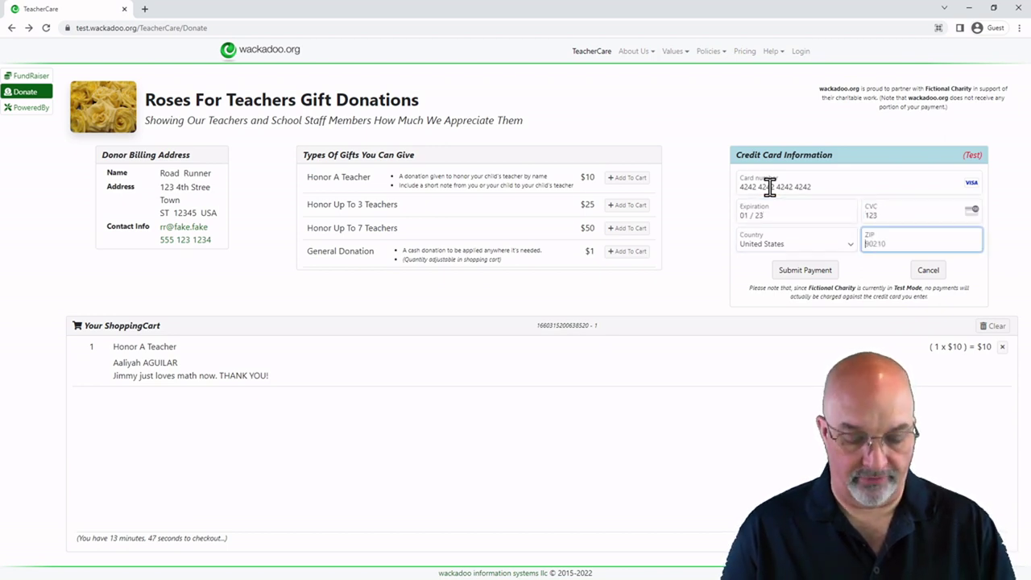
text(12345)
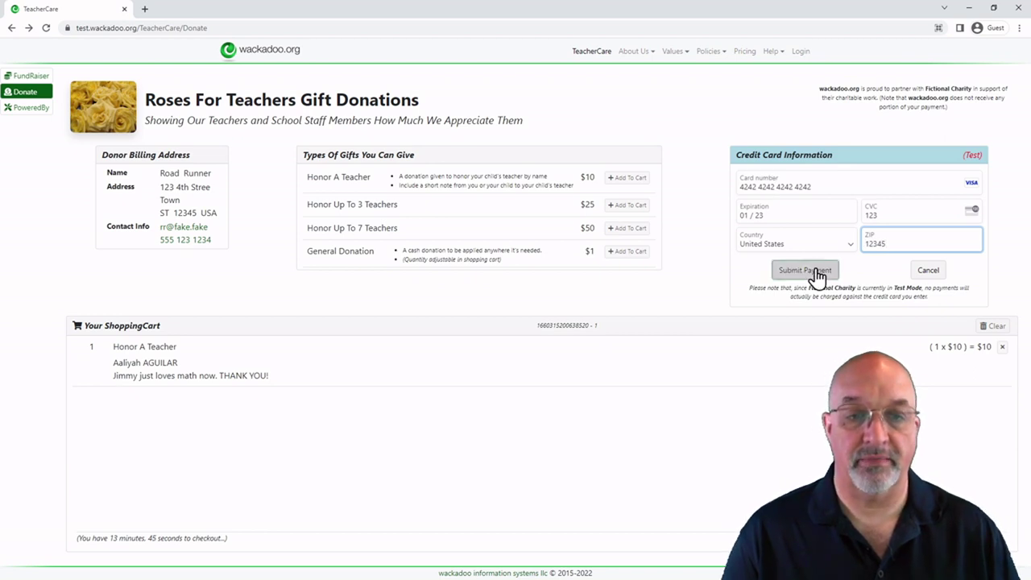
click(815, 271)
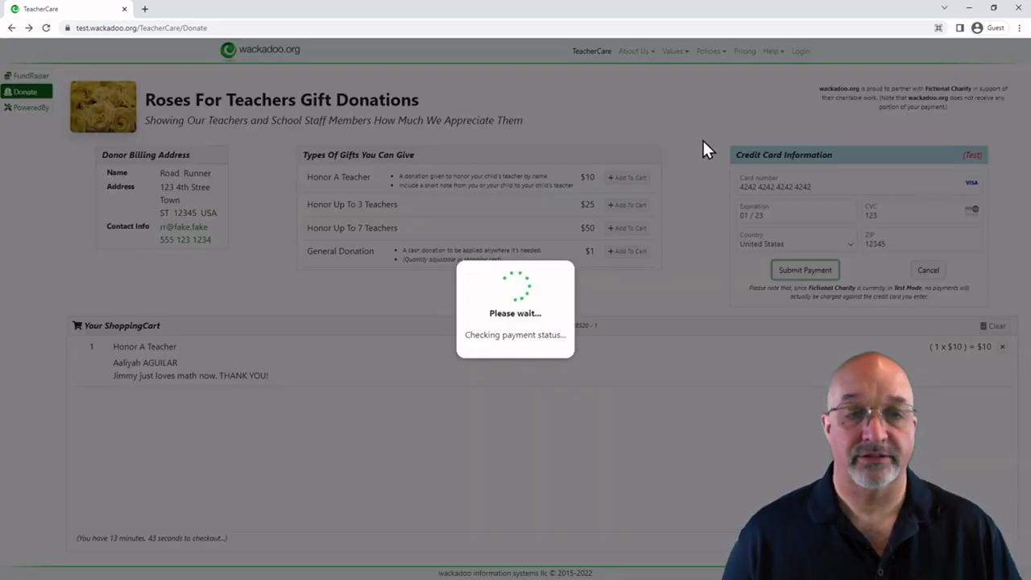